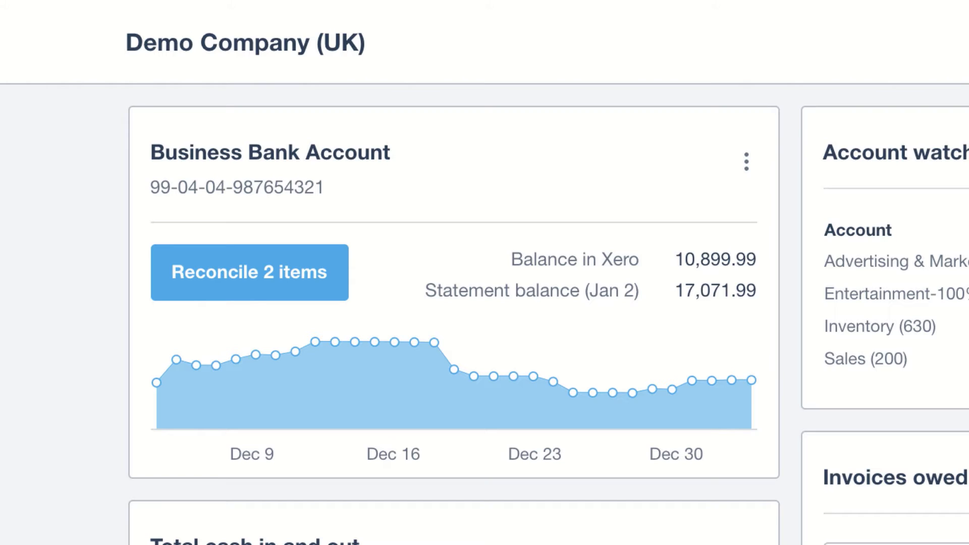
# Step: Check December's total cash in and out, and view this month's Sales figure from the account watchlist on the dashboard
pyautogui.scroll(-5, 484, 272)
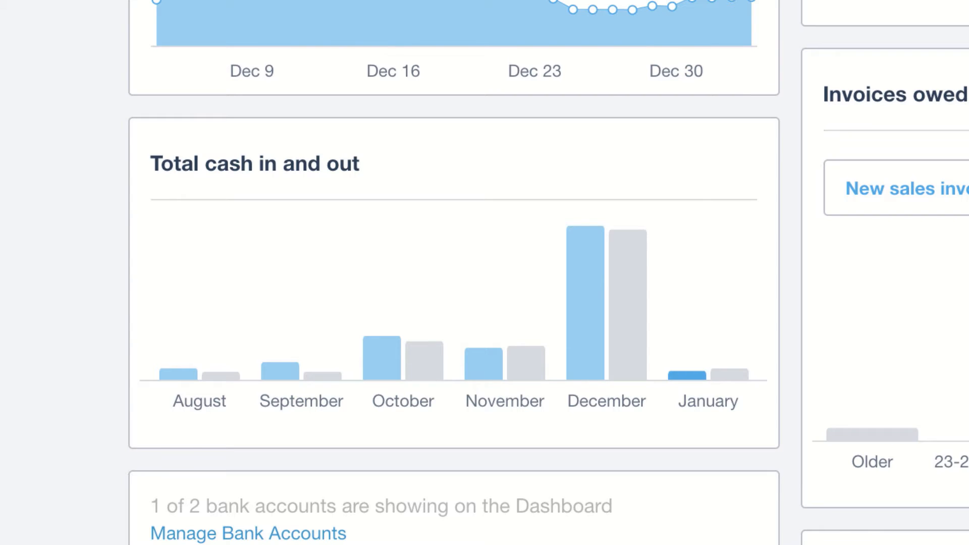
pyautogui.moveTo(584, 330)
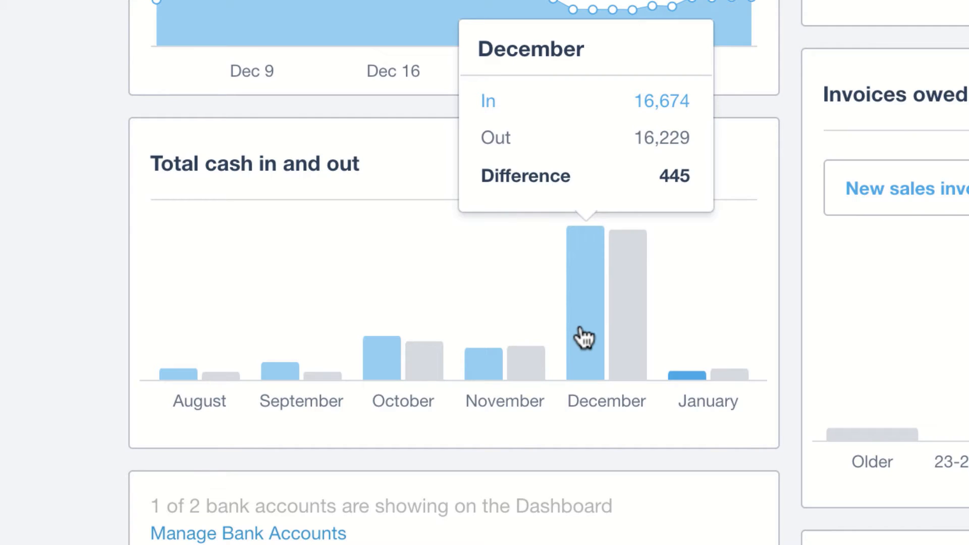
pyautogui.click(584, 338)
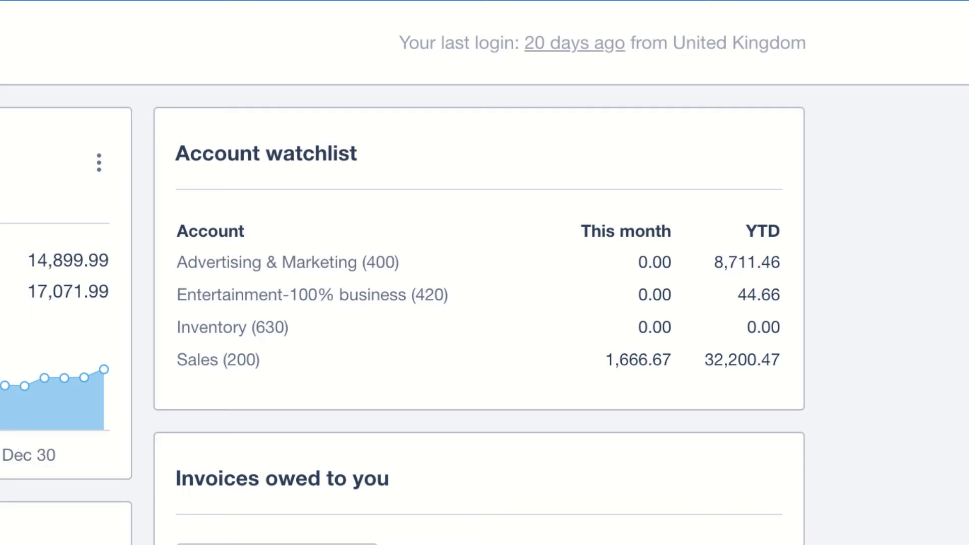
pyautogui.click(640, 361)
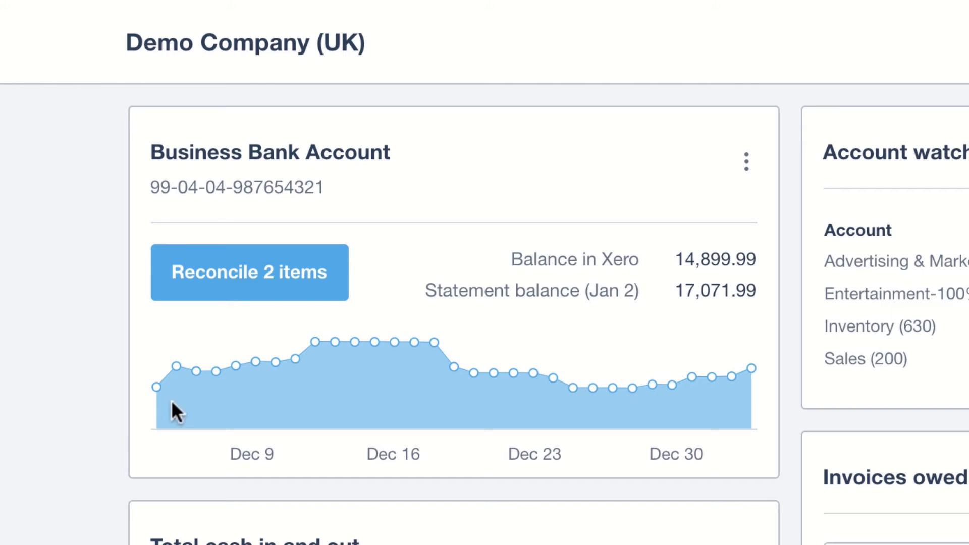
# Step: Reconcile the Business Bank Account's Ridgeway University receipt with its matched invoice and the 7-Eleven payment using its bank rule, after reviewing that rule
pyautogui.click(228, 283)
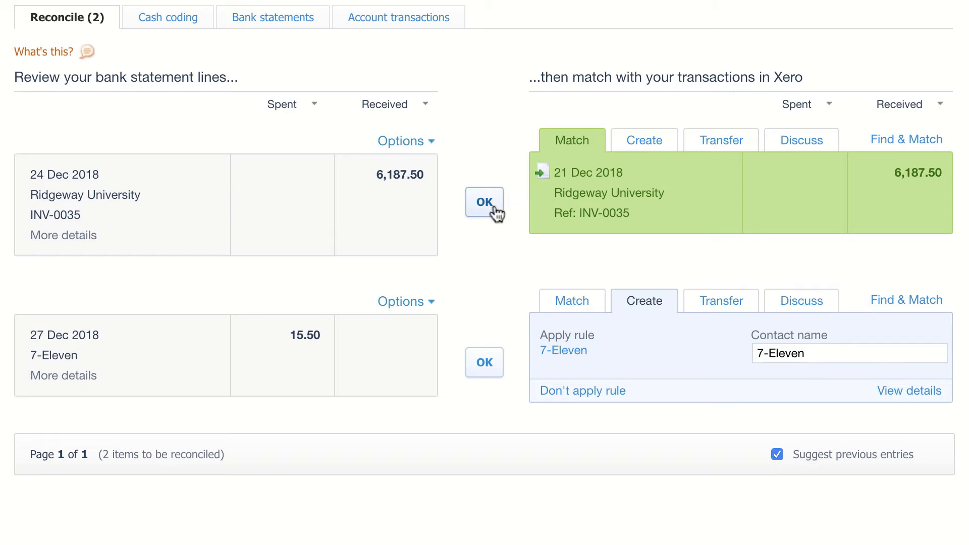
pyautogui.click(491, 211)
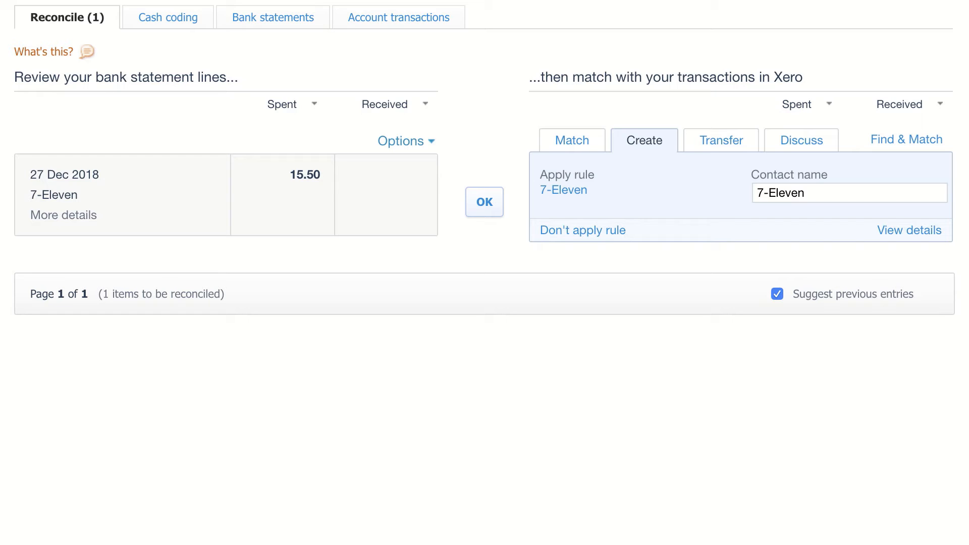
pyautogui.click(563, 191)
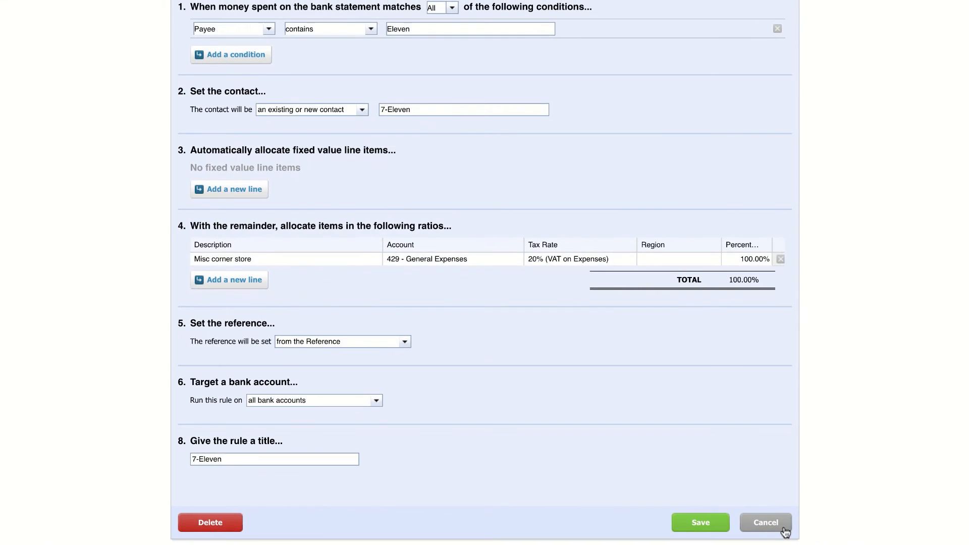
pyautogui.click(766, 523)
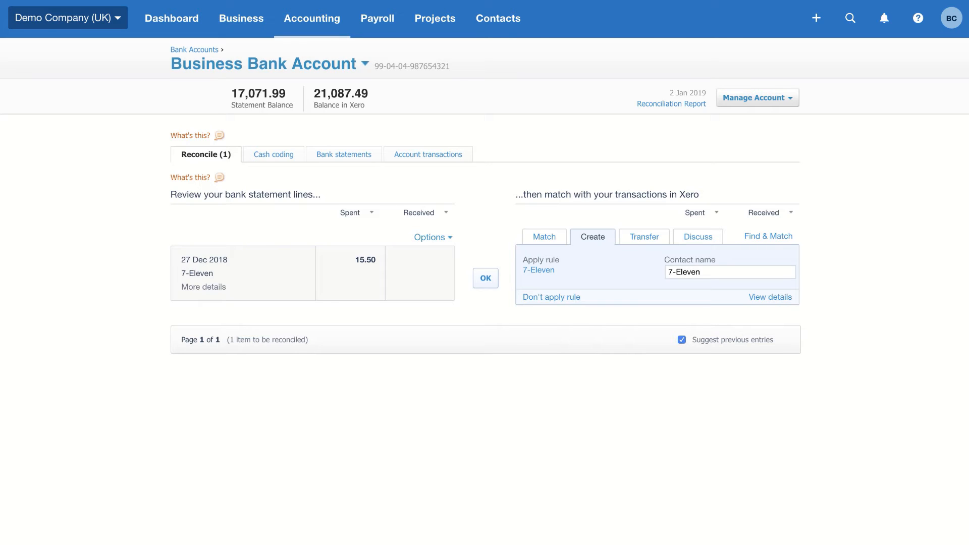
pyautogui.click(486, 279)
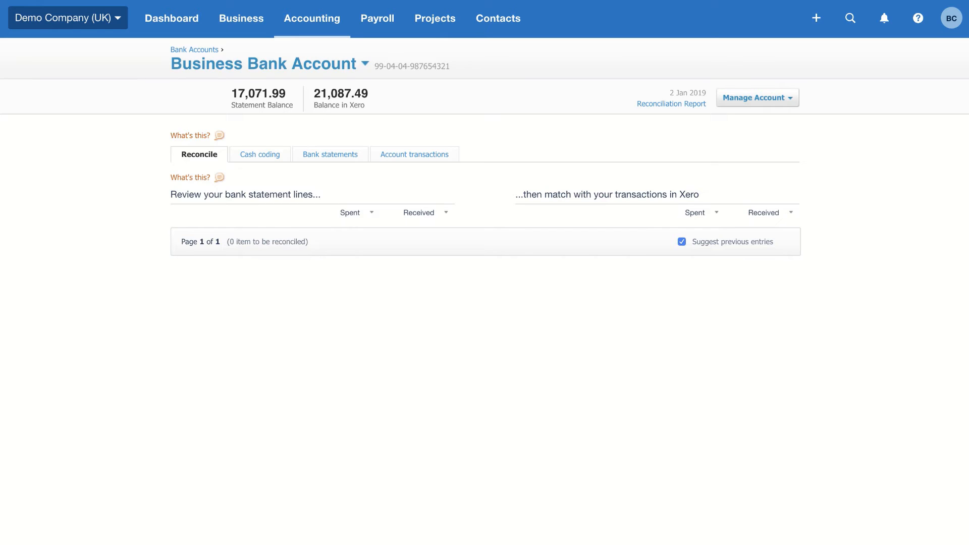
# Step: Create an invoice from the accepted Bayside Club quote in the sales overview, marking the quote as invoiced
pyautogui.click(234, 19)
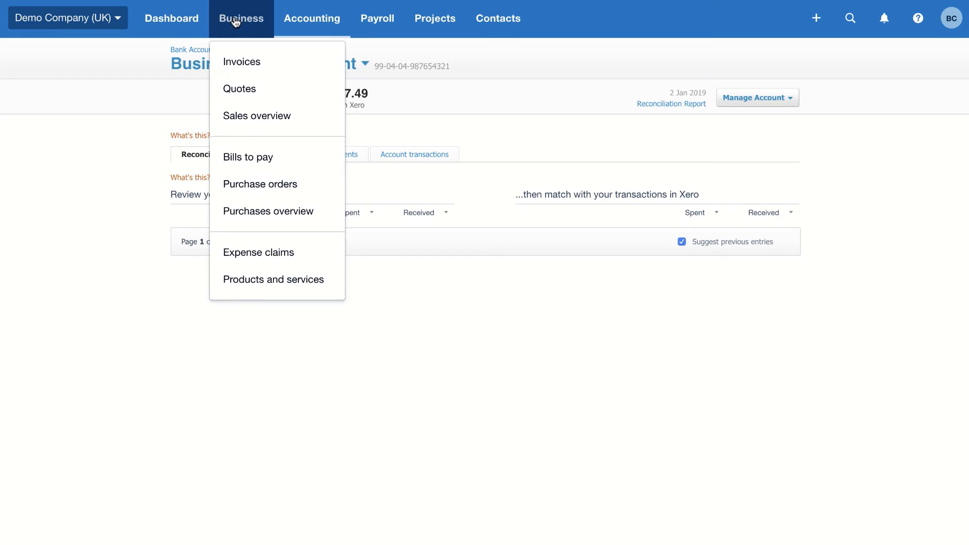
pyautogui.click(238, 117)
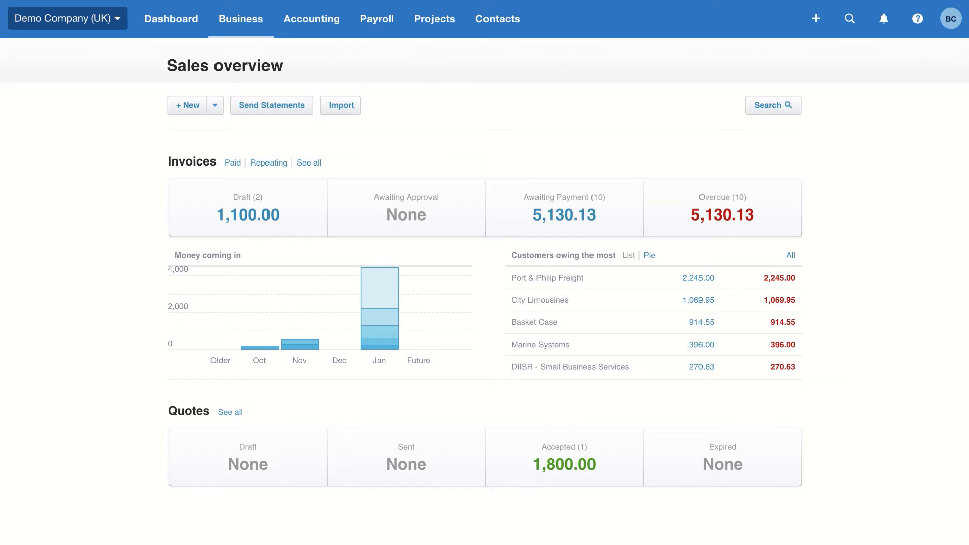
pyautogui.click(556, 475)
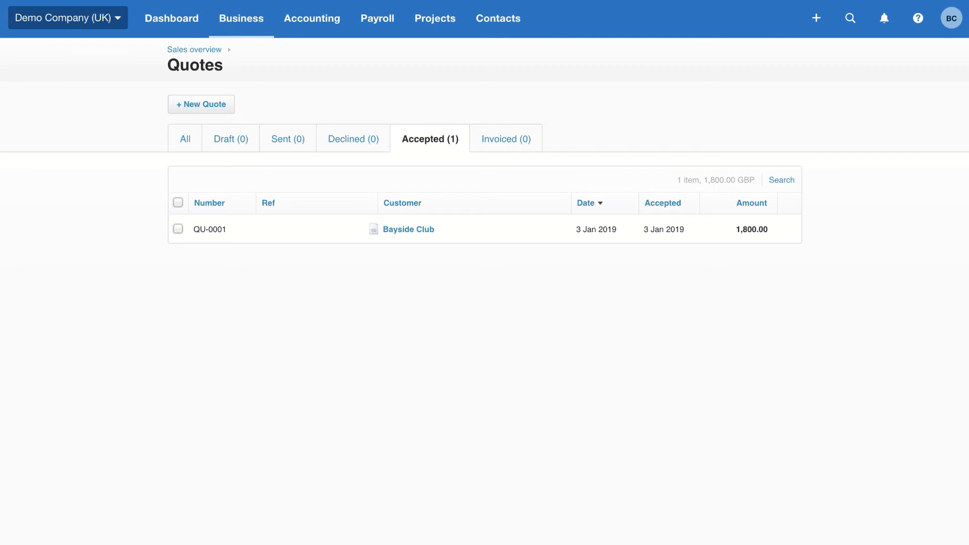
pyautogui.click(406, 233)
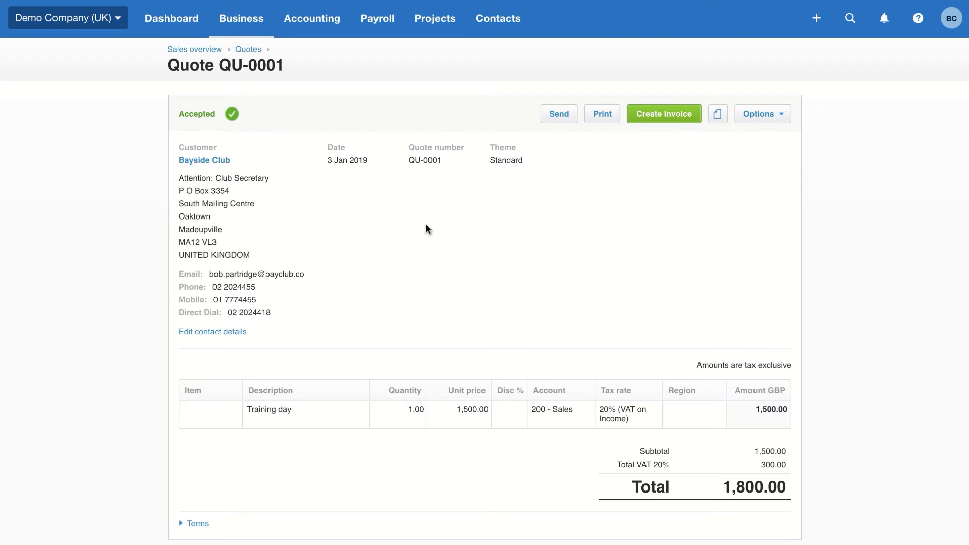
pyautogui.click(679, 120)
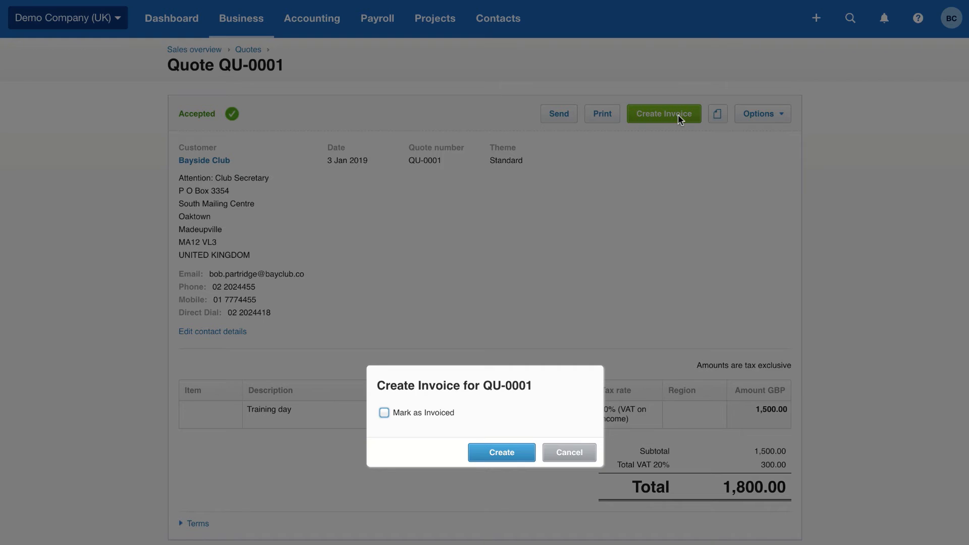
pyautogui.click(384, 414)
pyautogui.click(502, 454)
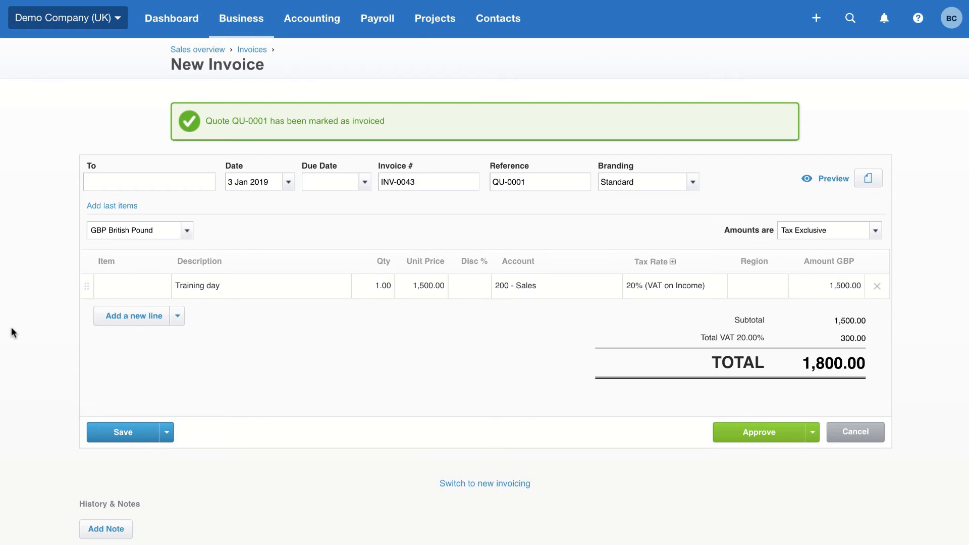
# Step: Set the new invoice's due date to one month ahead with the shorthand +1m and approve the invoice
pyautogui.click(315, 183)
pyautogui.write('+30')
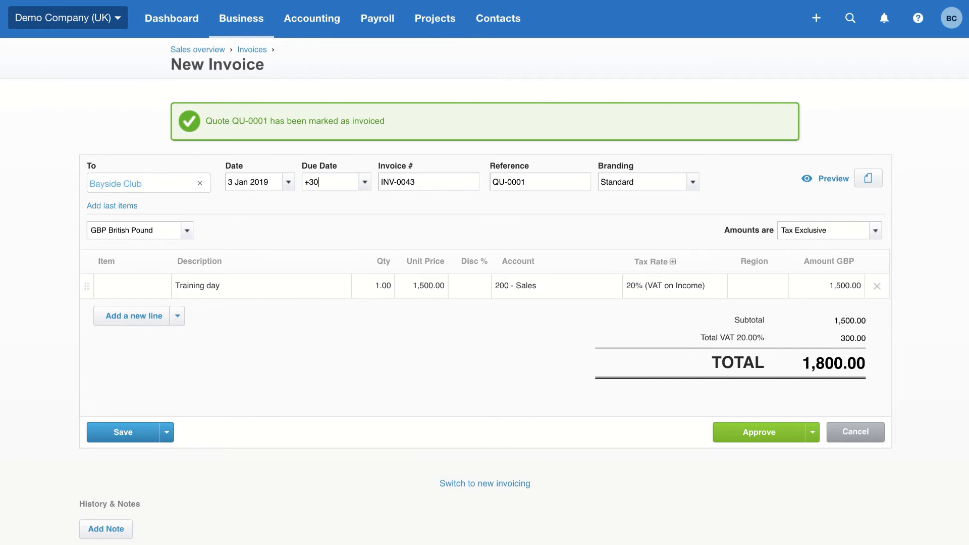
pyautogui.press('BackSpace')
pyautogui.press('BackSpace')
pyautogui.write('1w')
pyautogui.press('BackSpace')
pyautogui.press('BackSpace')
pyautogui.write('1m')
pyautogui.click(753, 430)
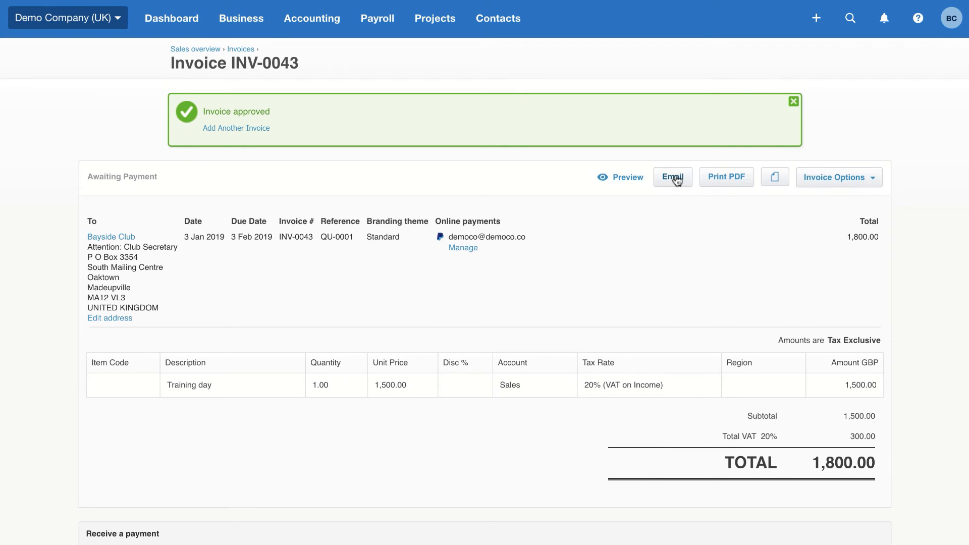
# Step: Email the approved Bayside Club invoice to the recipient's e-mail address with Mark as sent enabled
pyautogui.click(673, 177)
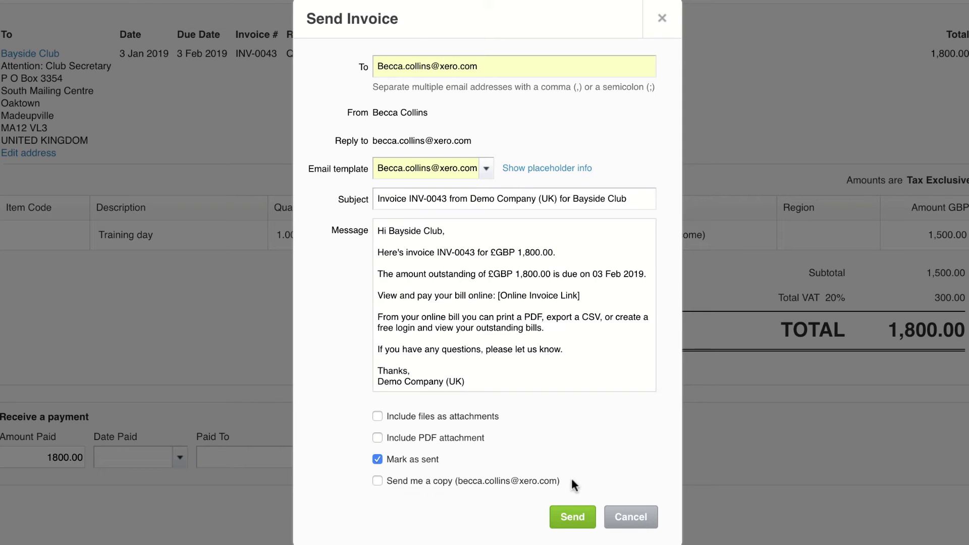
pyautogui.click(578, 513)
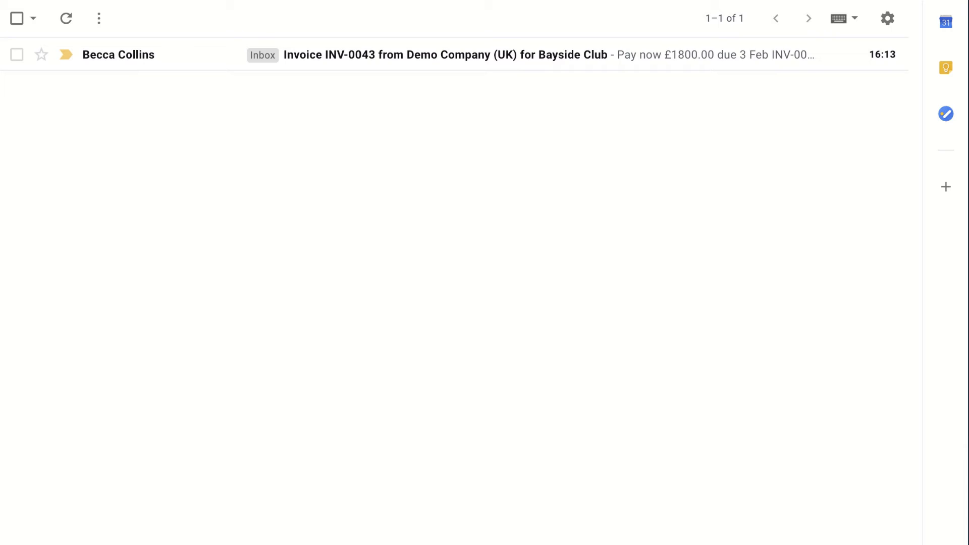
# Step: Switch to Gmail, open the received Bayside Club invoice e-mail, and view its online bill and payment option
pyautogui.click(421, 66)
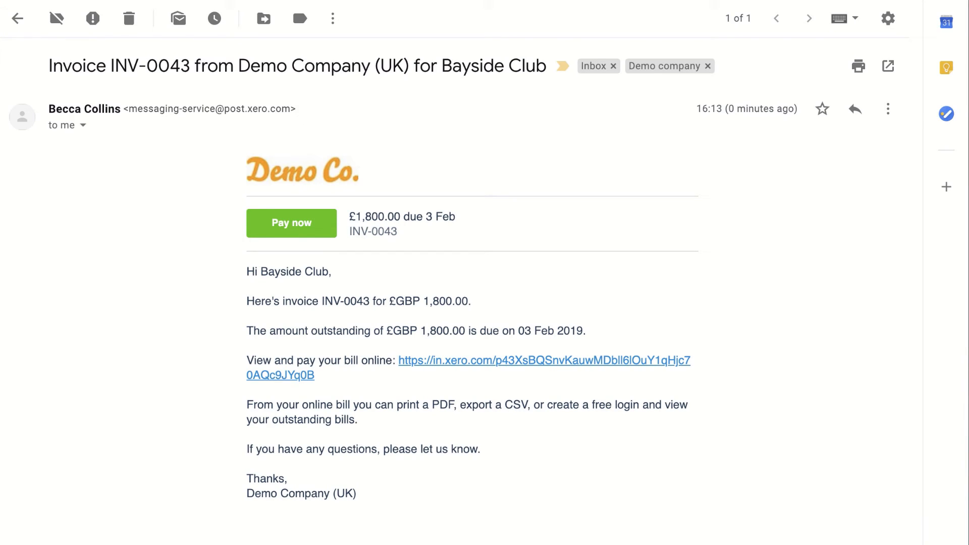
pyautogui.click(484, 363)
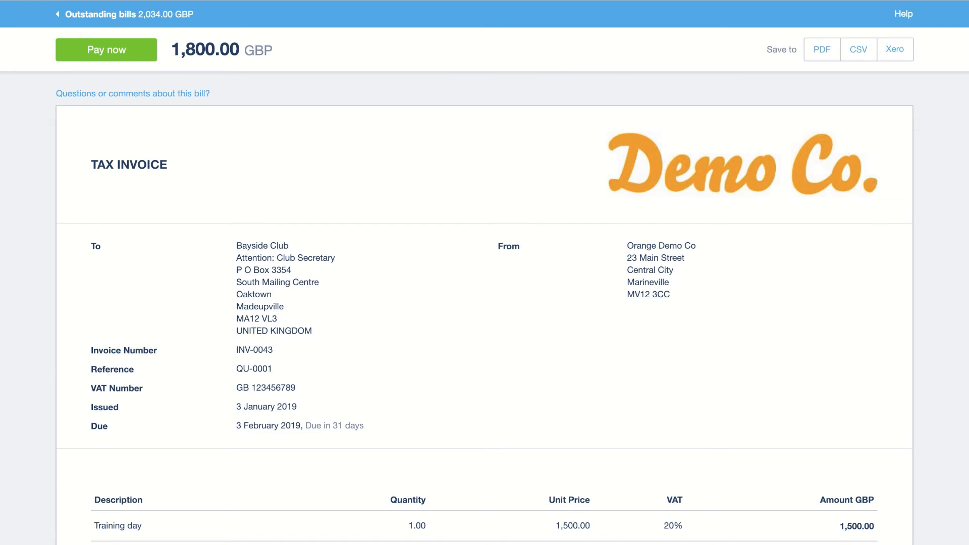
pyautogui.click(135, 55)
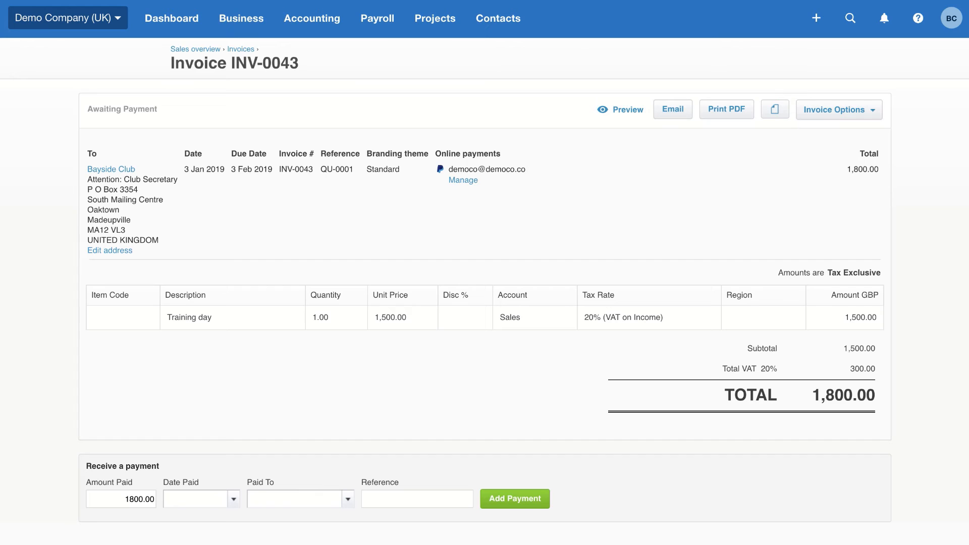
# Step: View the list of all contacts in Xero
pyautogui.click(503, 24)
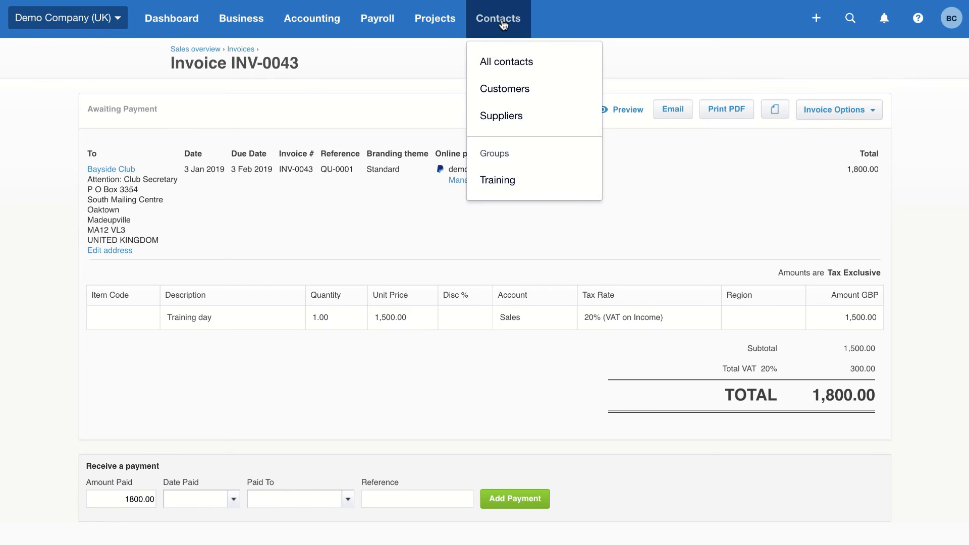
pyautogui.click(499, 69)
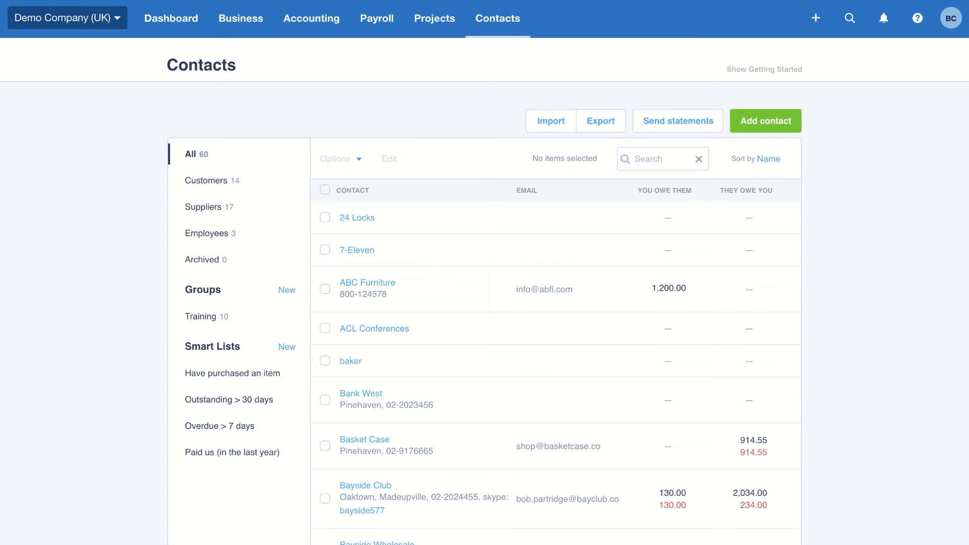
# Step: Open the Profit and Loss report marked New from the accounting reports
pyautogui.click(305, 31)
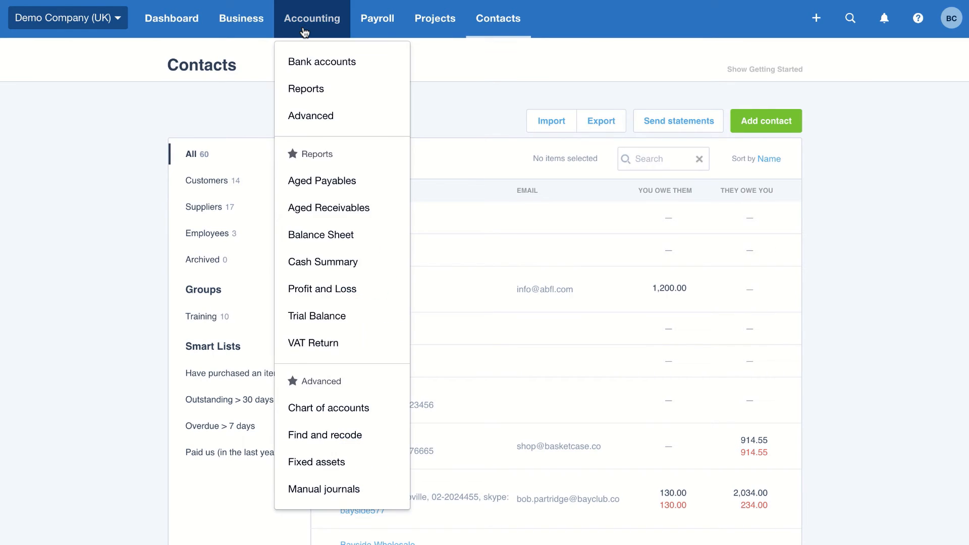
pyautogui.click(318, 92)
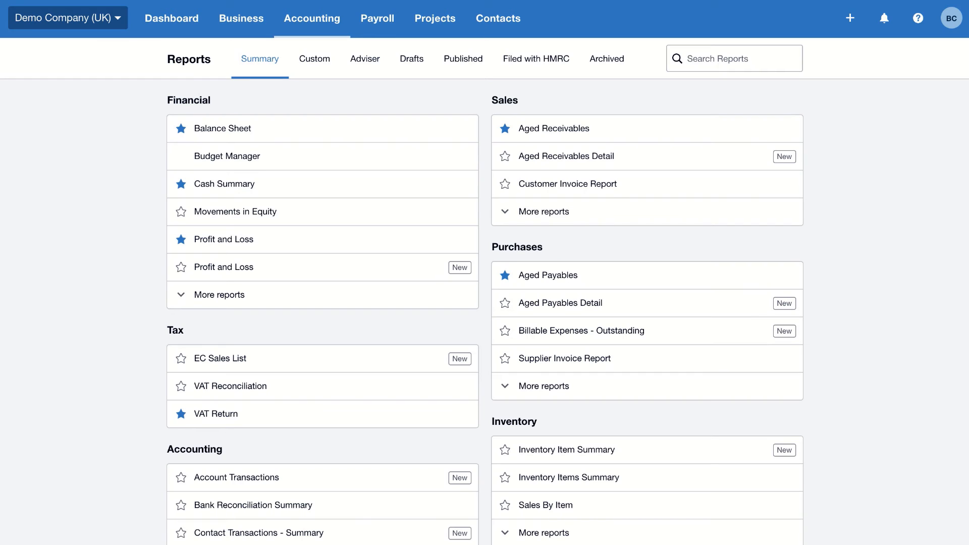
pyautogui.click(308, 277)
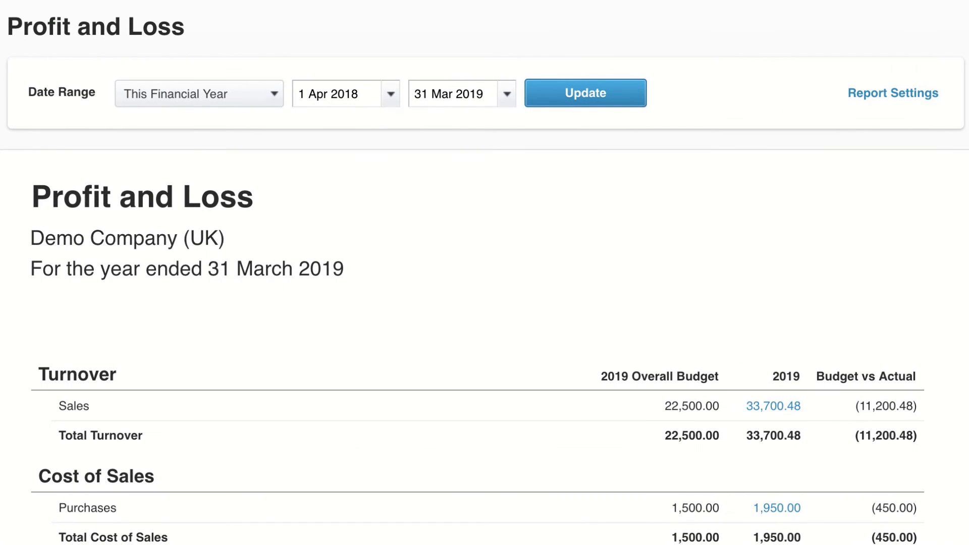
# Step: Set the Profit and Loss report's date range type to Custom and view the region filter choices in its settings
pyautogui.click(912, 96)
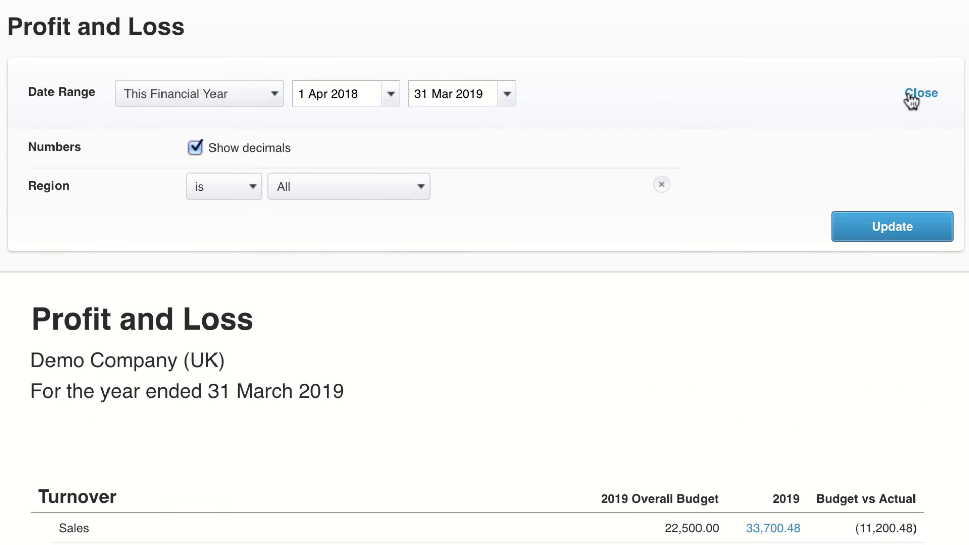
pyautogui.click(273, 98)
pyautogui.scroll(-2, 259, 344)
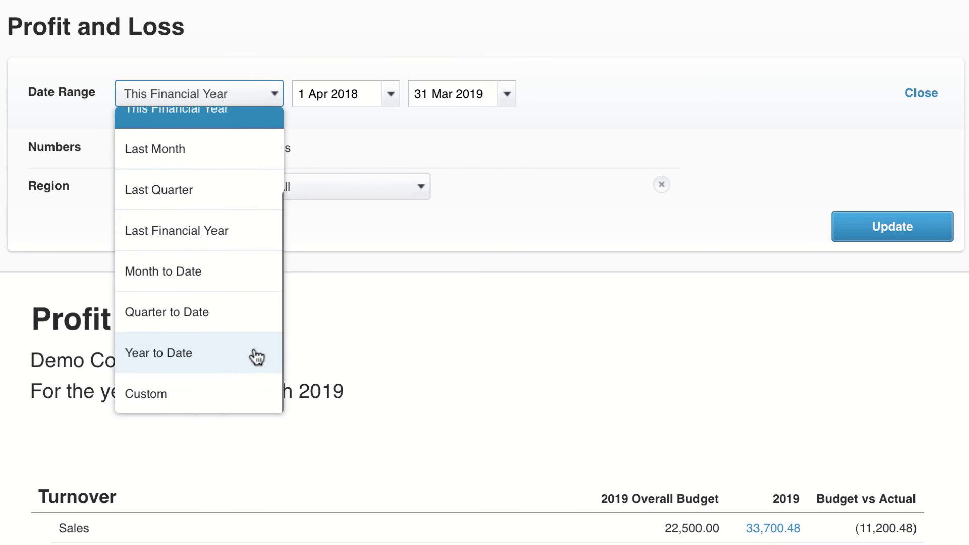
pyautogui.click(266, 396)
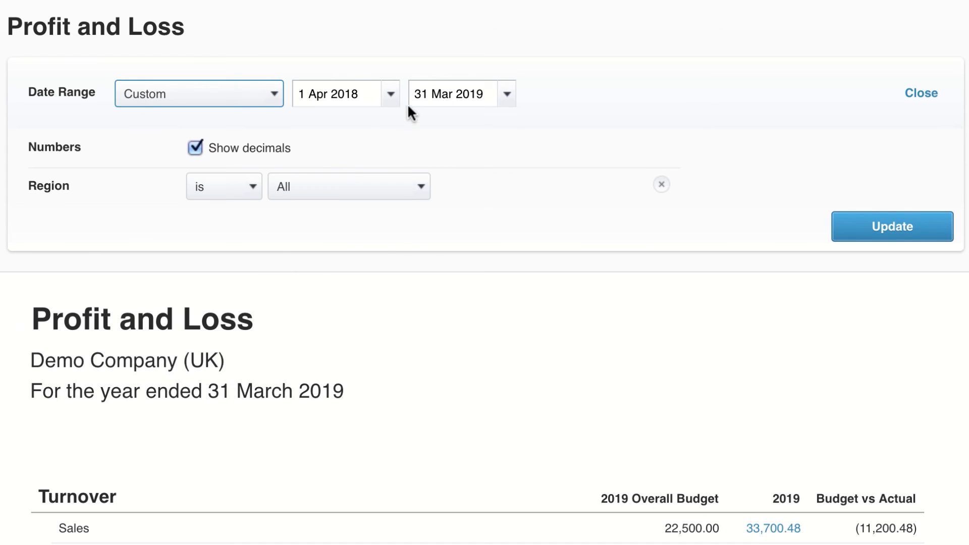
pyautogui.click(423, 195)
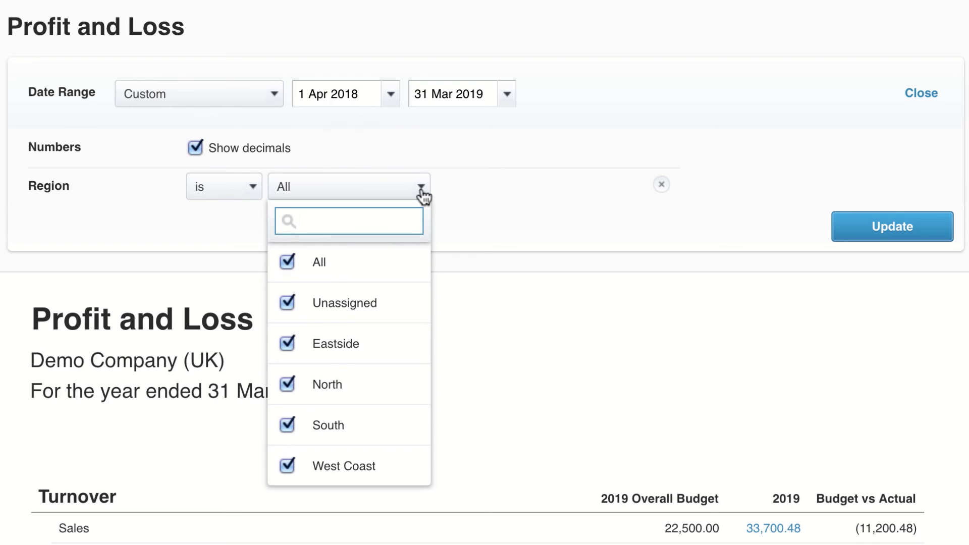
pyautogui.click(423, 194)
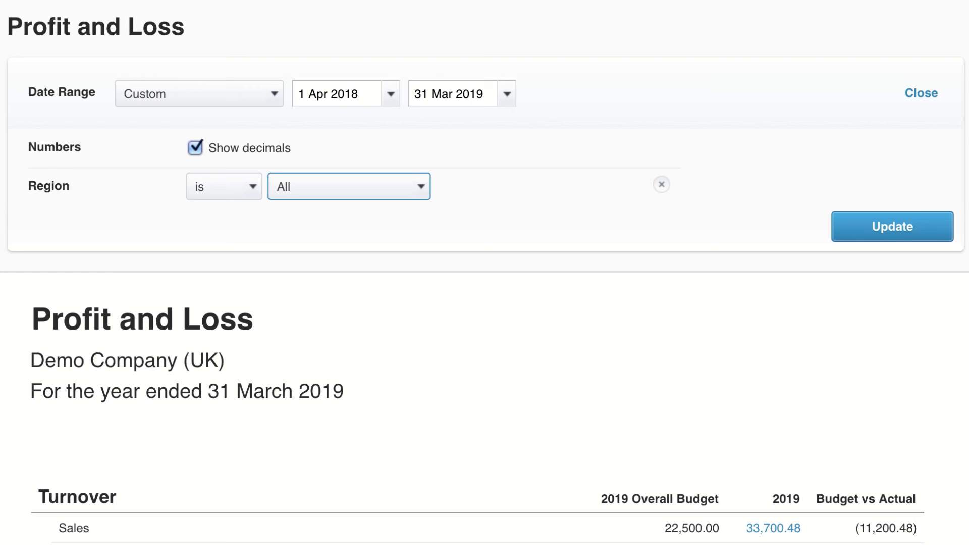
# Step: Review the Profit and Loss report down to profit after taxation and save it as a Custom report
pyautogui.scroll(-20, 485, 272)
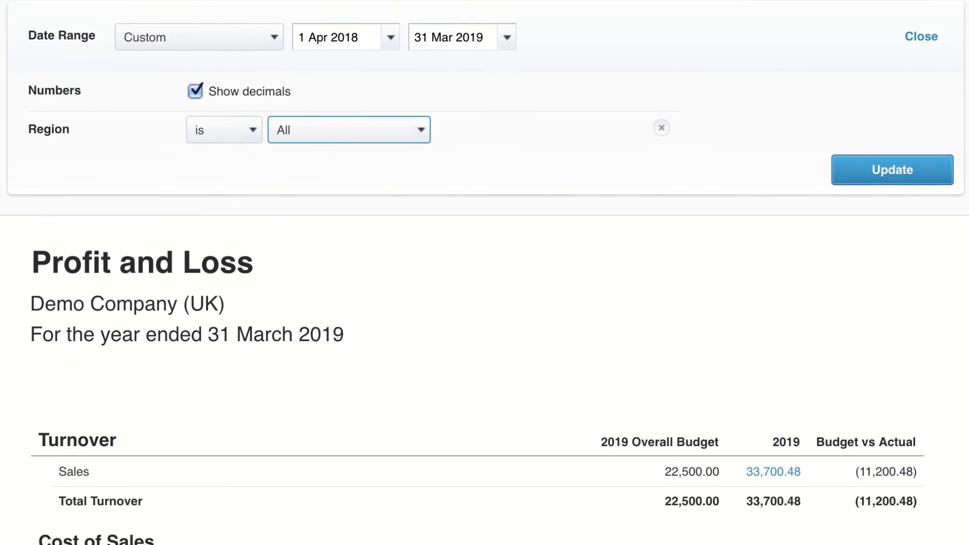
pyautogui.scroll(-1, 478, 264)
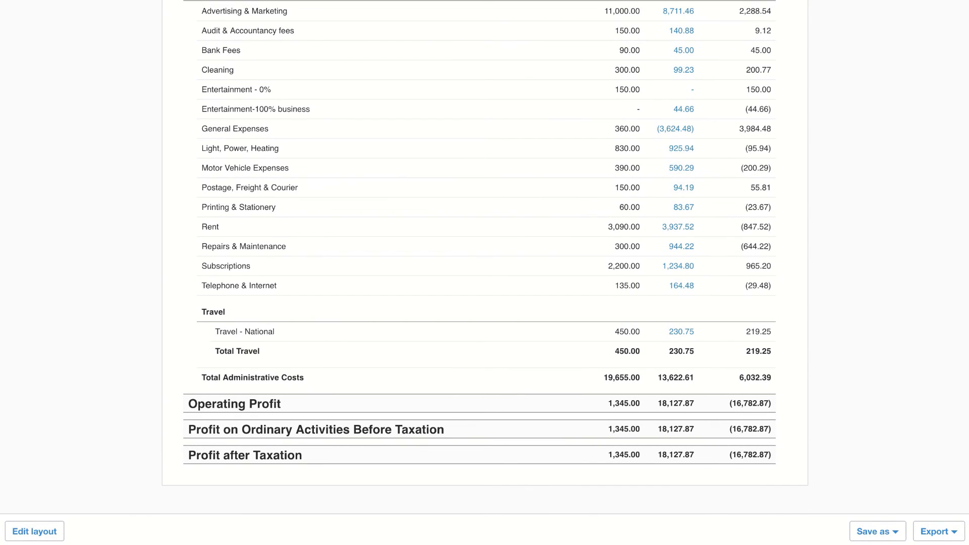
pyautogui.click(898, 533)
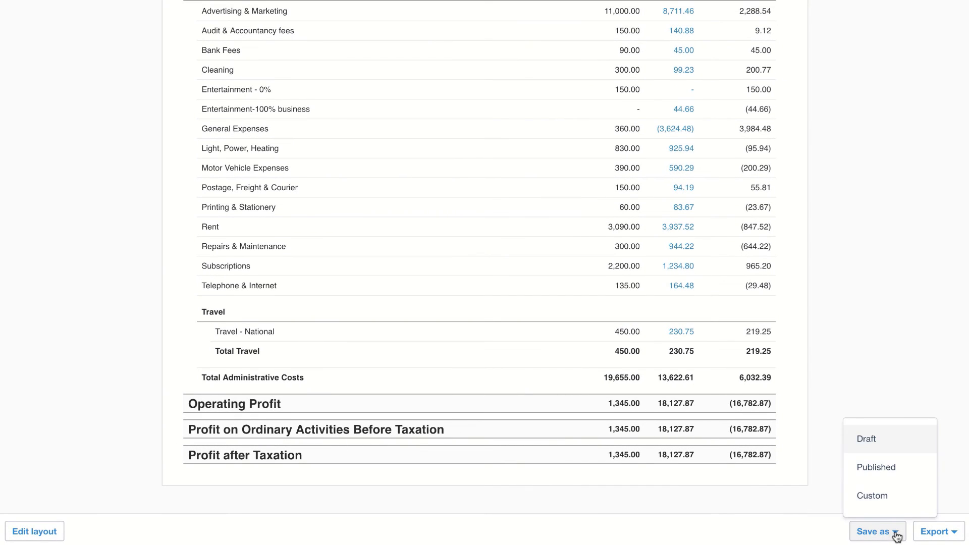
pyautogui.click(902, 497)
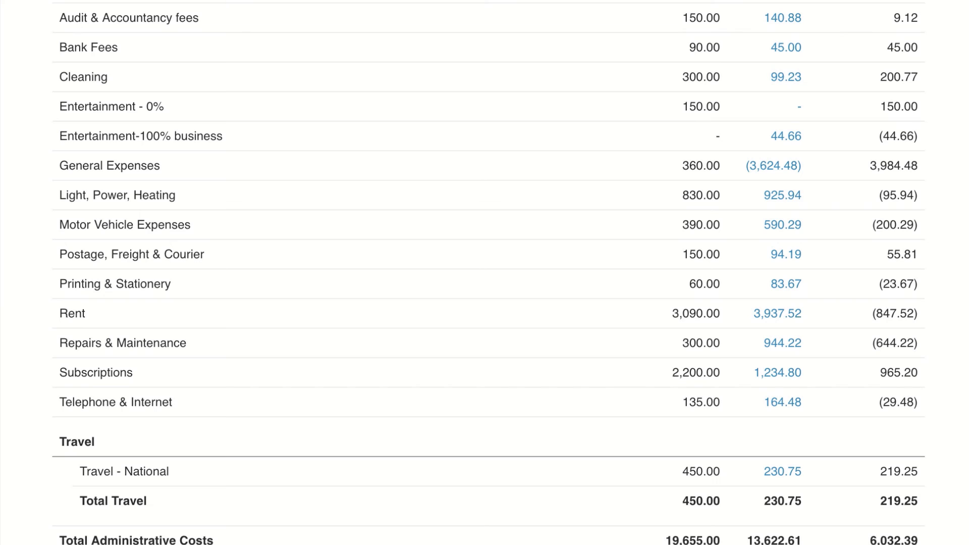
# Step: Drill down from the 2019 Repairs & Maintenance amount to the Central Copiers photocopier repair bill and view its related files
pyautogui.click(787, 345)
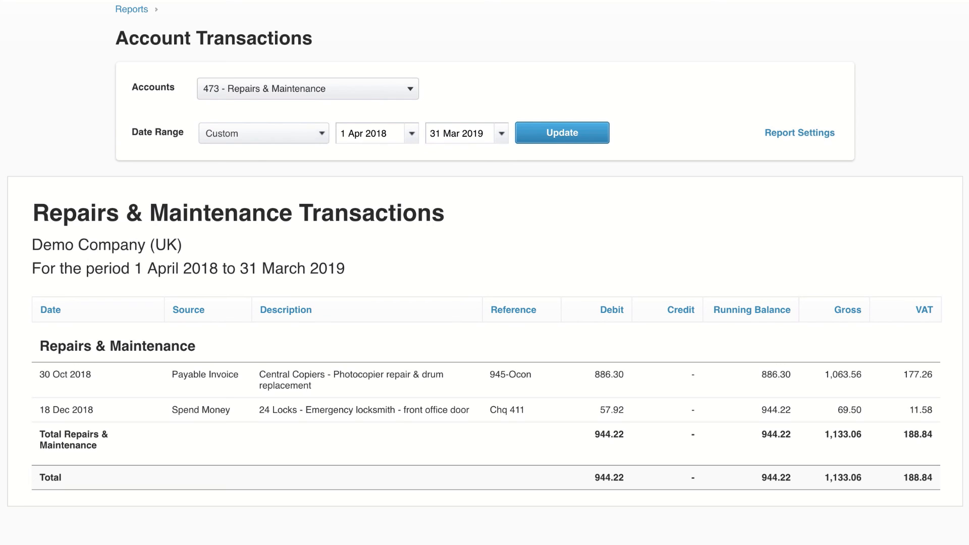
pyautogui.click(367, 382)
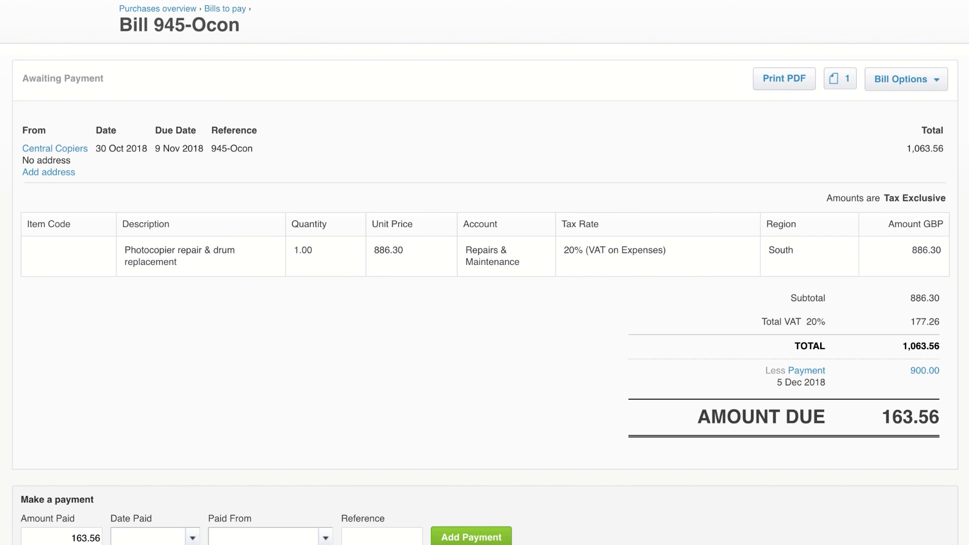
pyautogui.click(839, 84)
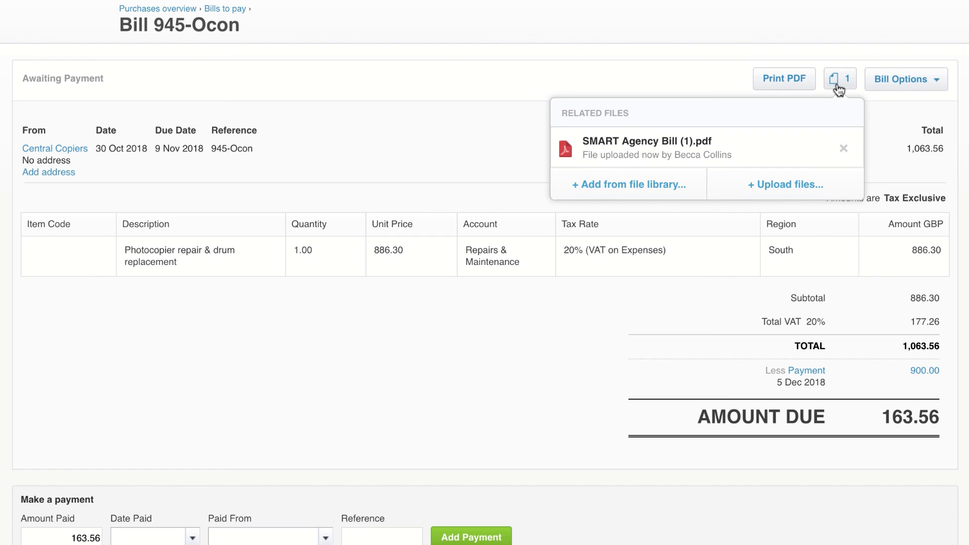
pyautogui.click(850, 79)
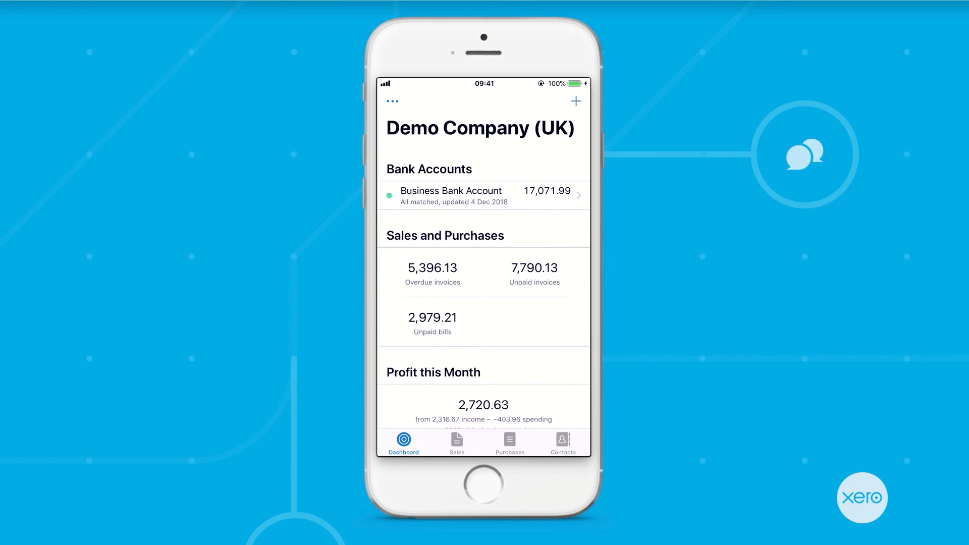
# Step: Switch to the Xero mobile app and view the overdue sales invoices and the purchases area
pyautogui.click(457, 443)
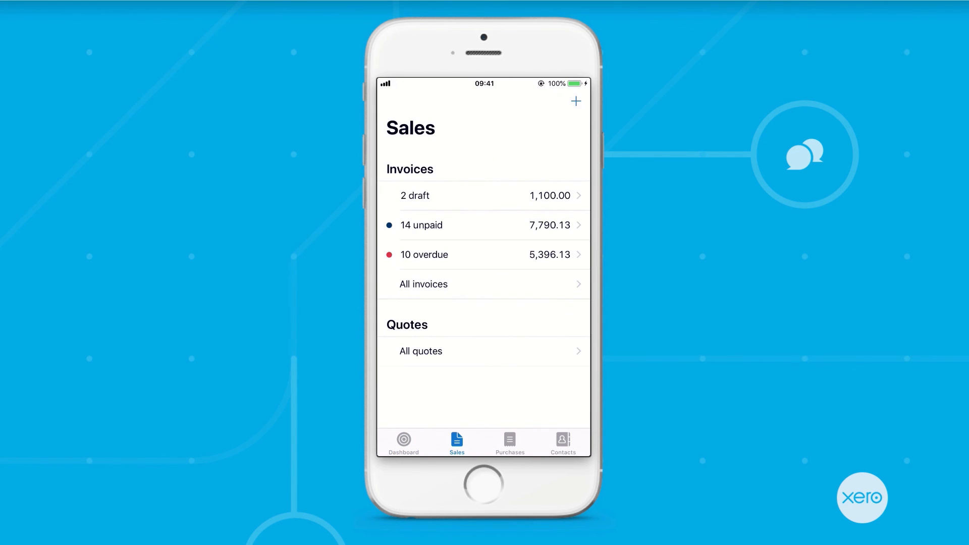
pyautogui.click(484, 255)
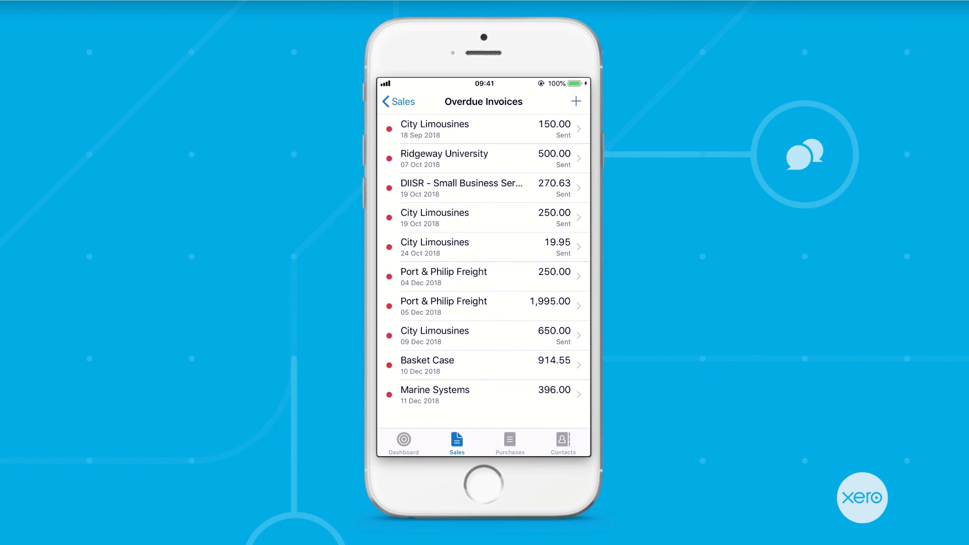
pyautogui.click(510, 443)
pyautogui.click(577, 102)
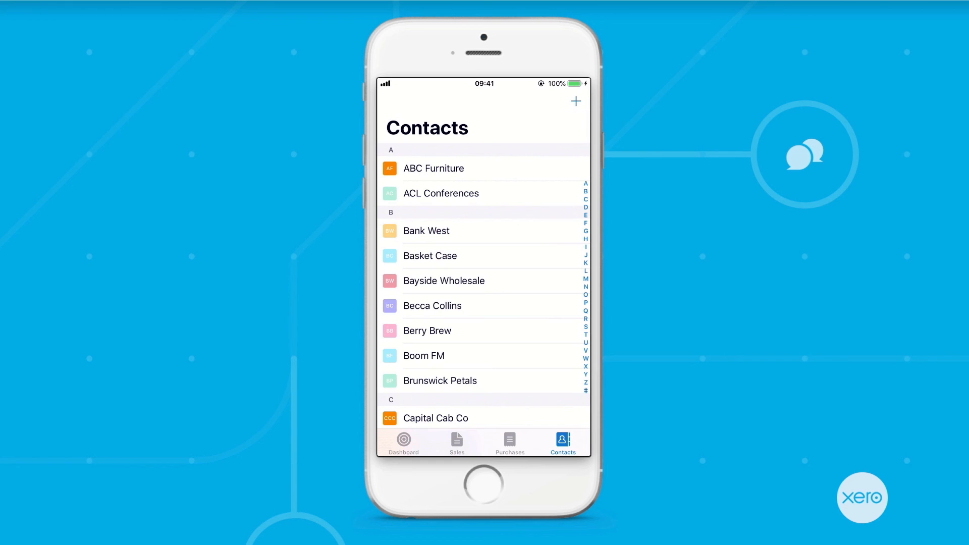
# Step: Open the Bayside Wholesale contact's phone details, and view the dashboard's monthly profit and total cash in and out
pyautogui.click(445, 281)
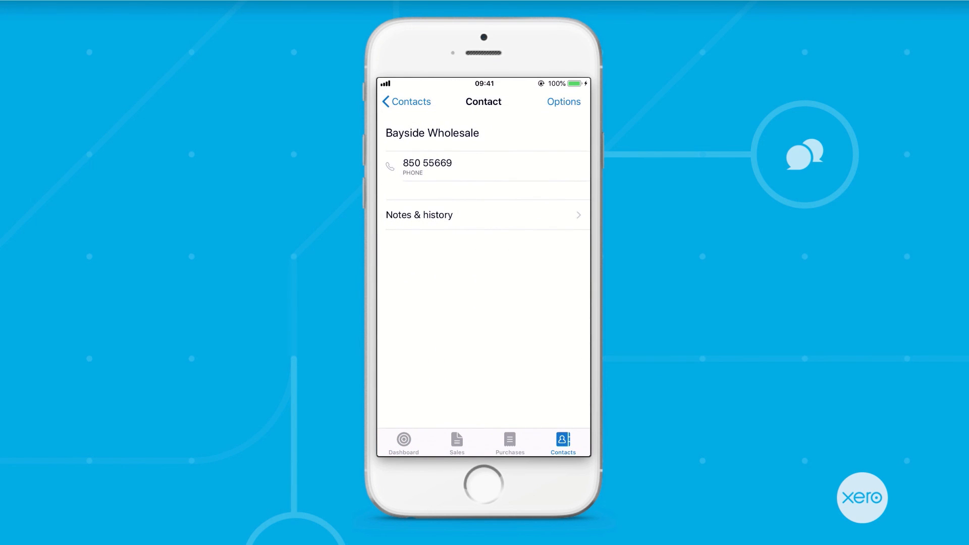
pyautogui.click(428, 166)
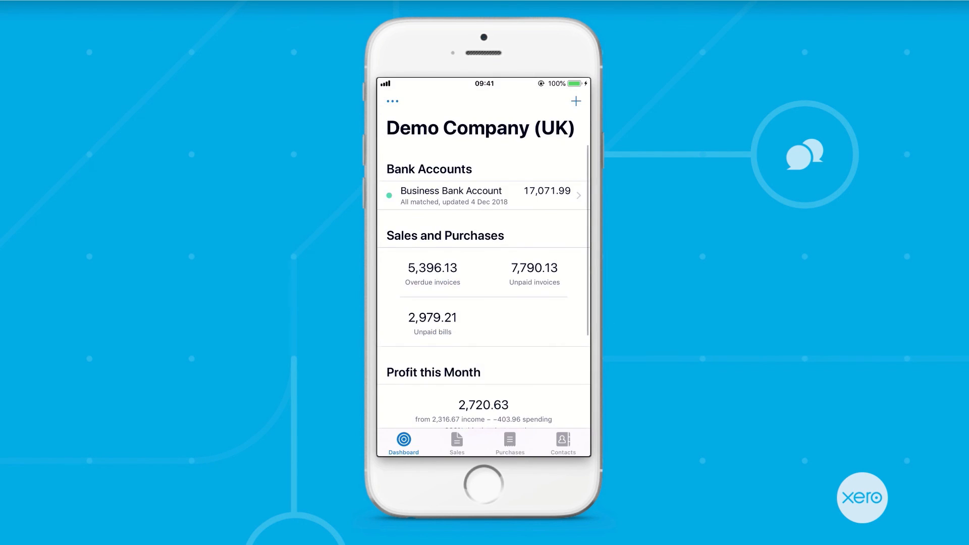
pyautogui.scroll(-5, 484, 253)
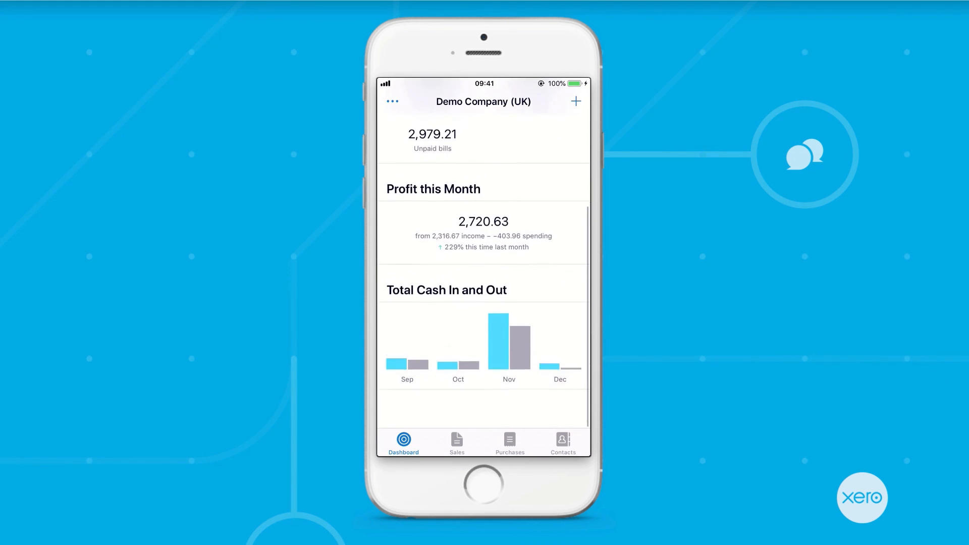